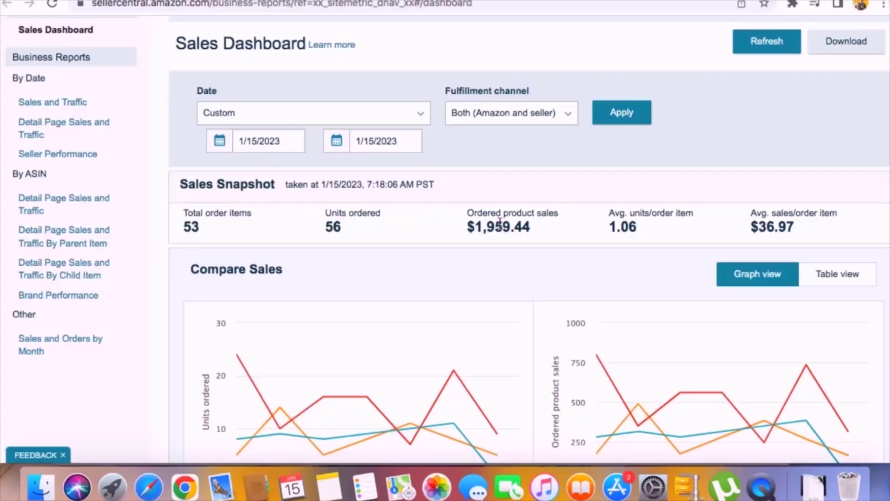
Step: Set the sales dashboard range to 1/1/2022–1/15/2023 and highlight the ordered sales and ad spend totals
scroll(500, 222, down, 2)
double_click(500, 185)
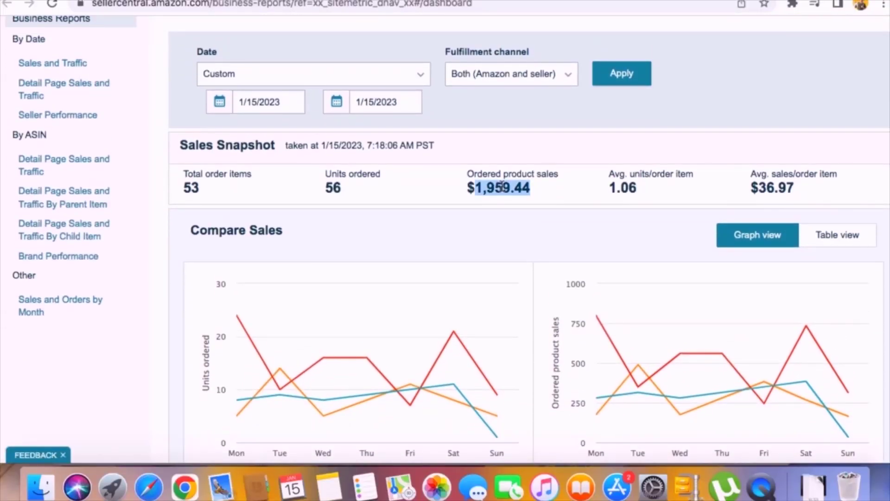
click(290, 103)
click(227, 131)
click(227, 130)
click(228, 131)
click(228, 132)
click(228, 131)
click(249, 169)
click(622, 77)
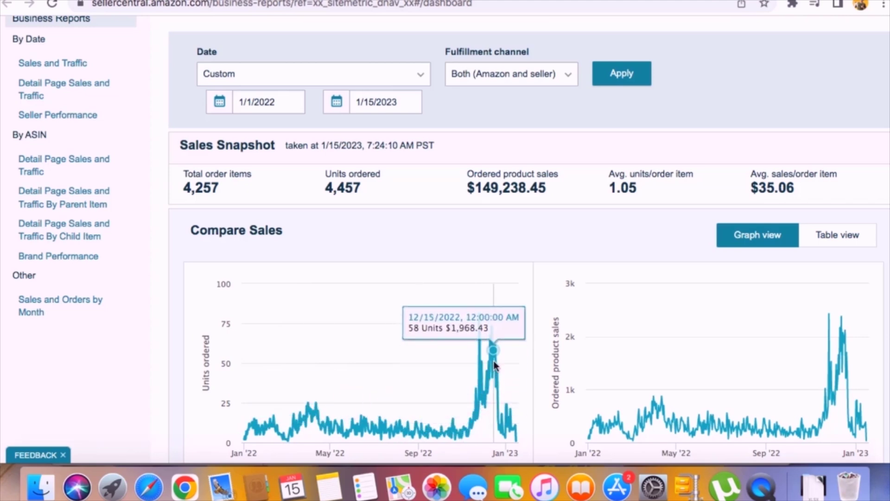
double_click(516, 190)
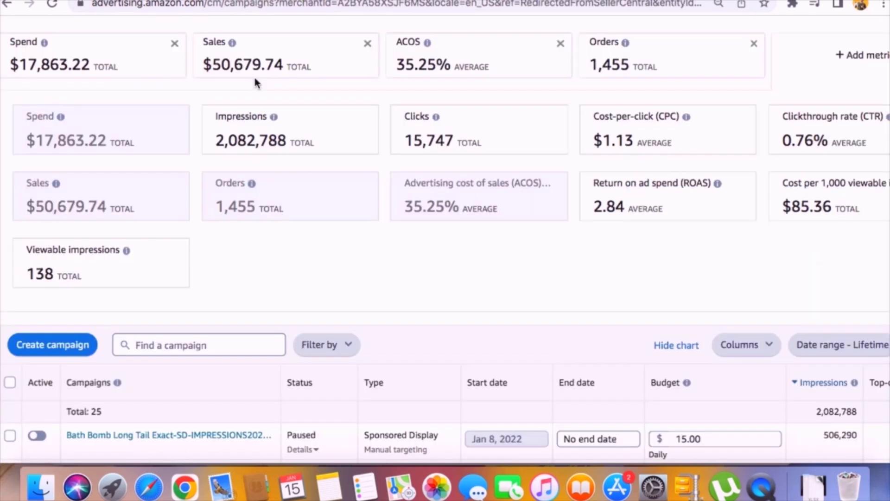
triple_click(65, 65)
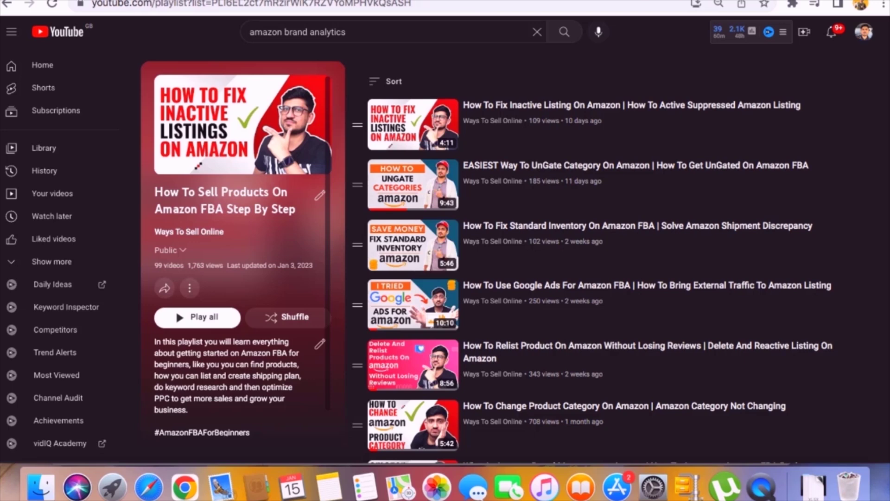
scroll(644, 200, down, 3)
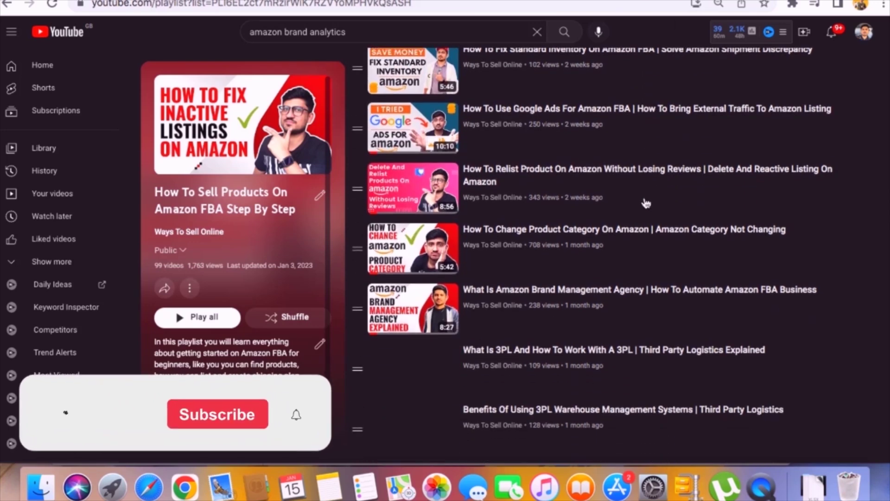
scroll(643, 200, up, 3)
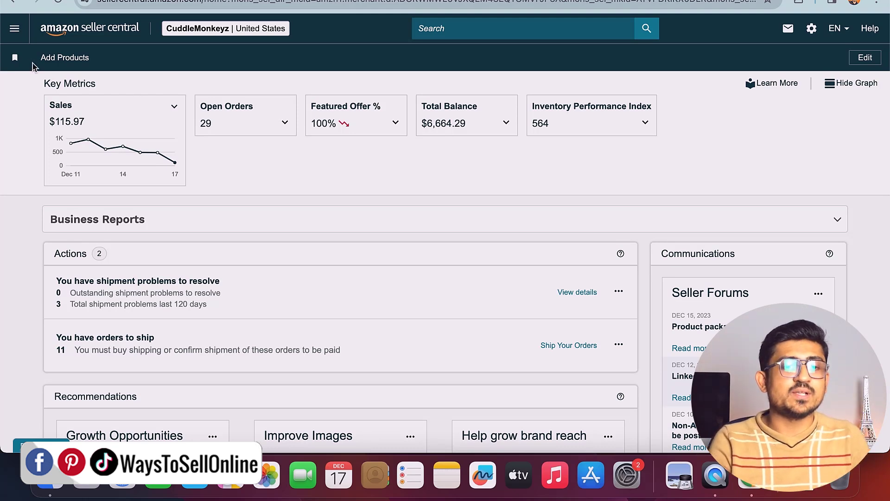
Step: Show the site navigation menu with the Catalog submenu and Add Products via Upload listed
click(14, 29)
mouse_move(45, 63)
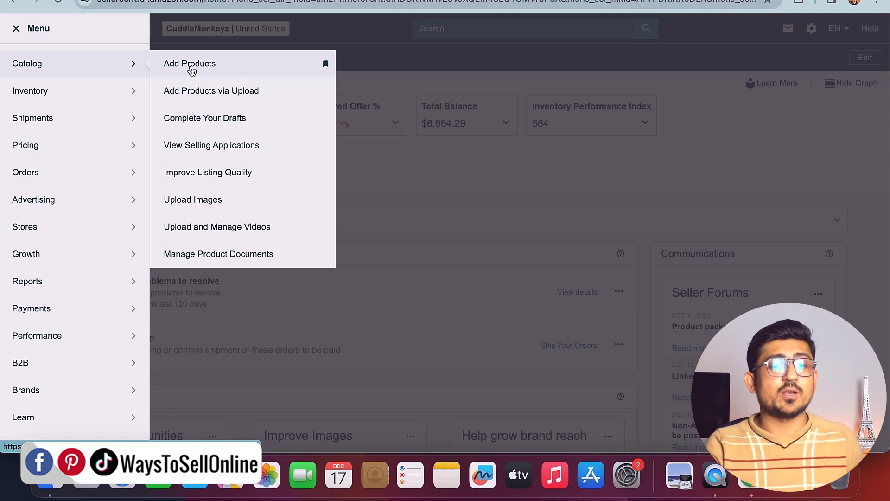
Step: Go to Add Products via Upload and show the Download spreadsheet template choices
click(179, 95)
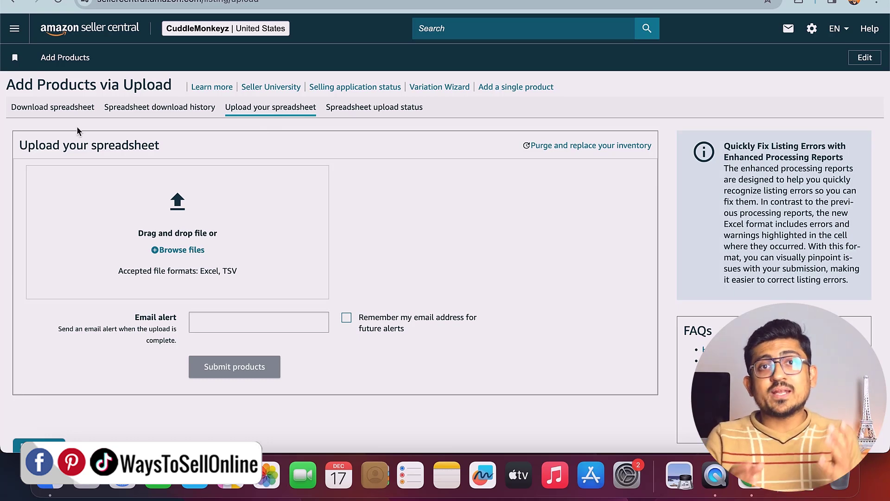
click(57, 107)
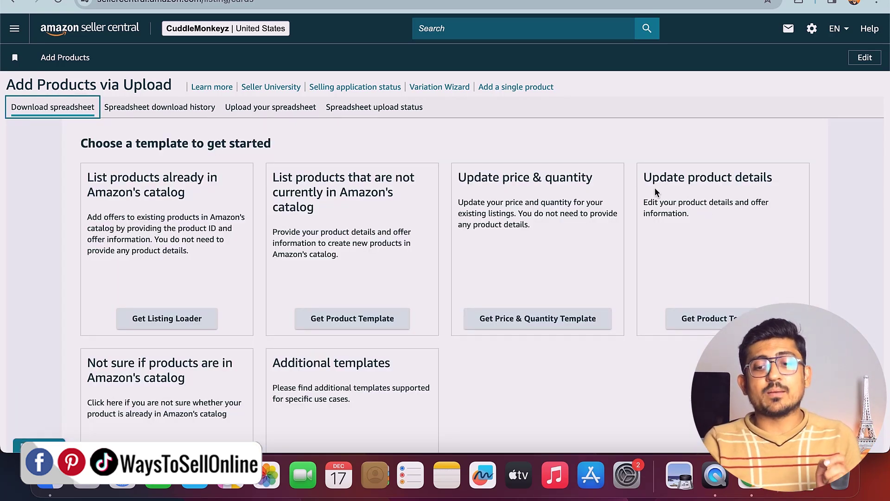
Step: Choose Get Product Template for products not in Amazon's catalog, for the Amazon.com marketplace
triple_click(741, 179)
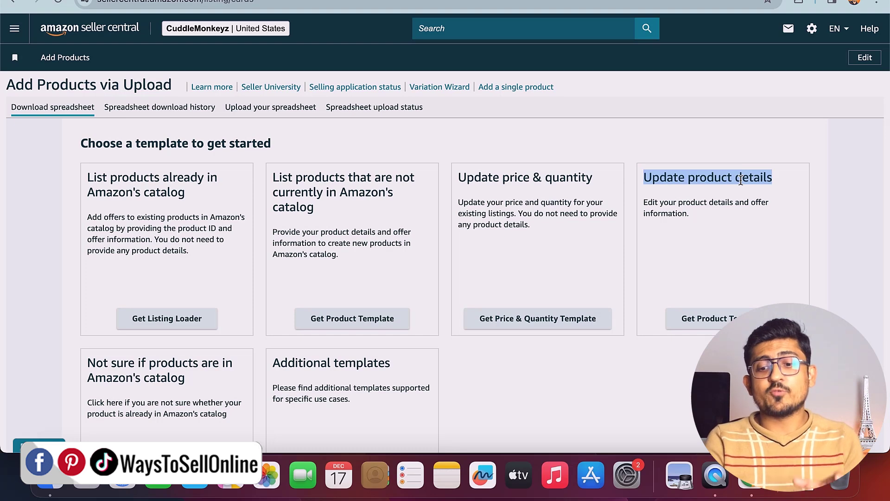
click(700, 319)
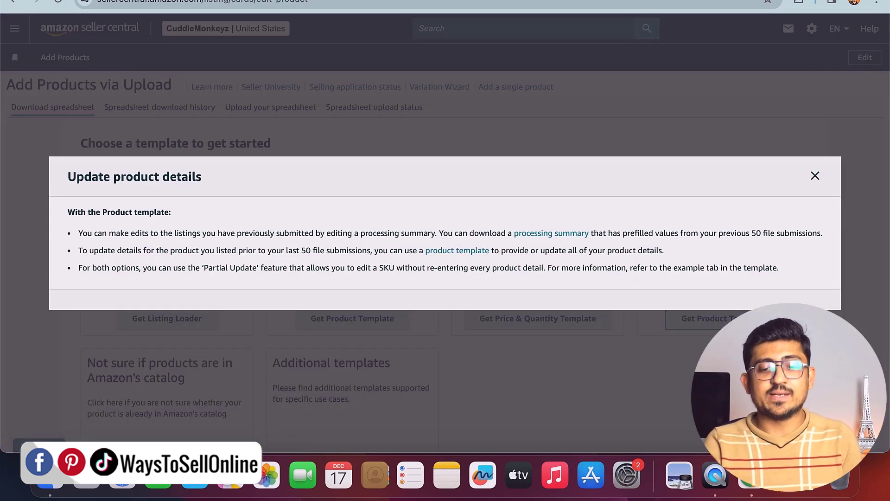
click(478, 250)
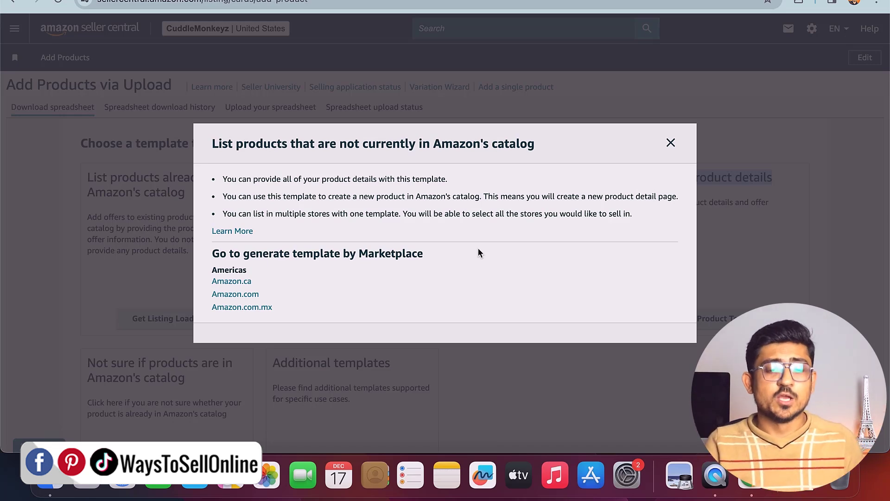
click(255, 296)
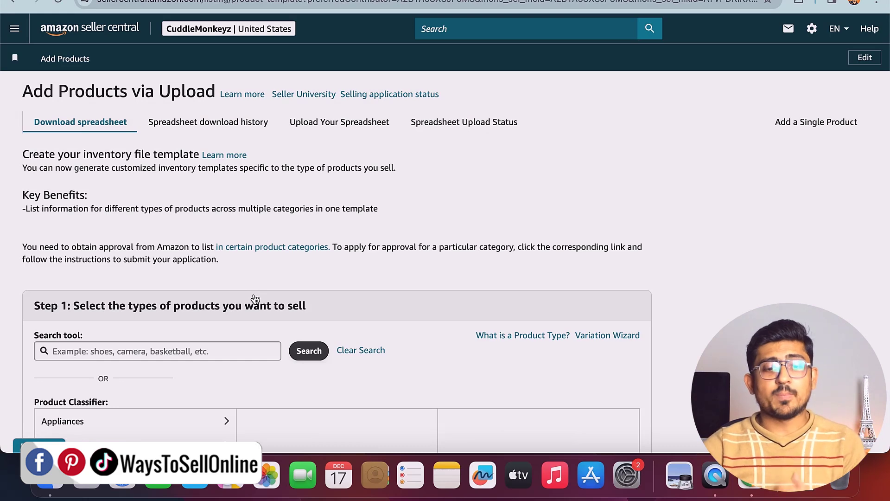
Step: Search the Step 1 product types for 'mirror' to list the 18 HOME MIRROR results
scroll(255, 298, down, 5)
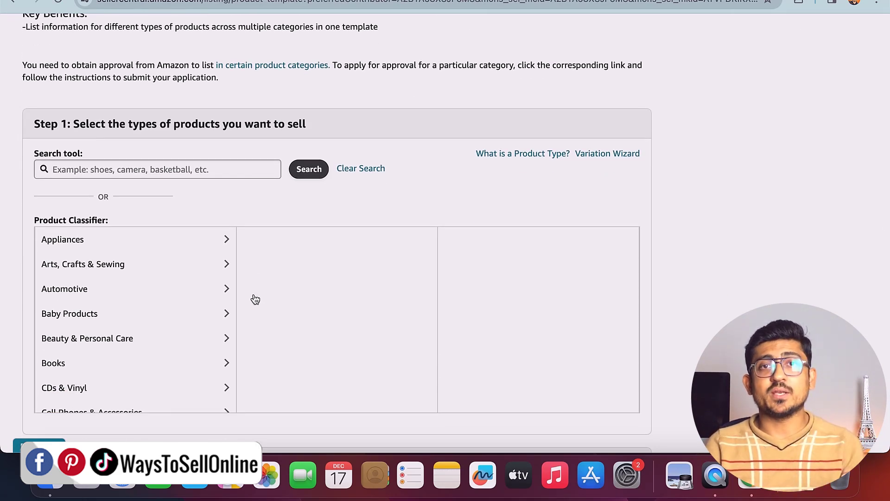
scroll(118, 358, down, 2)
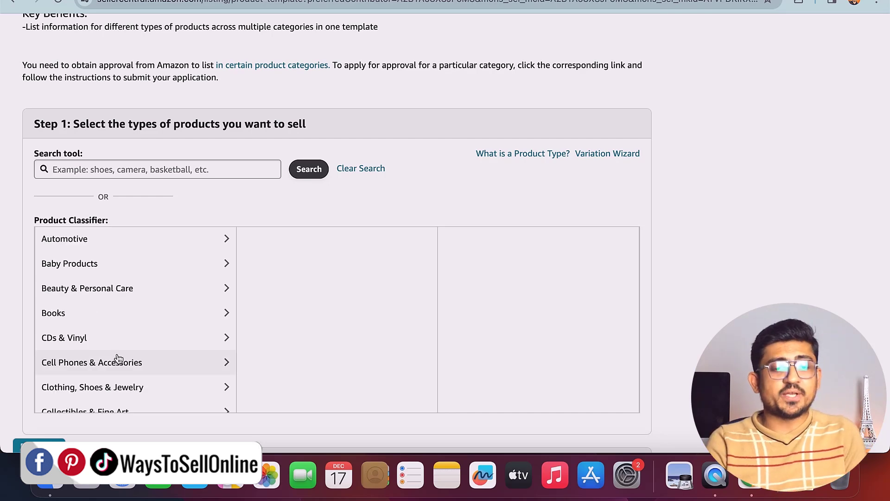
scroll(117, 358, up, 2)
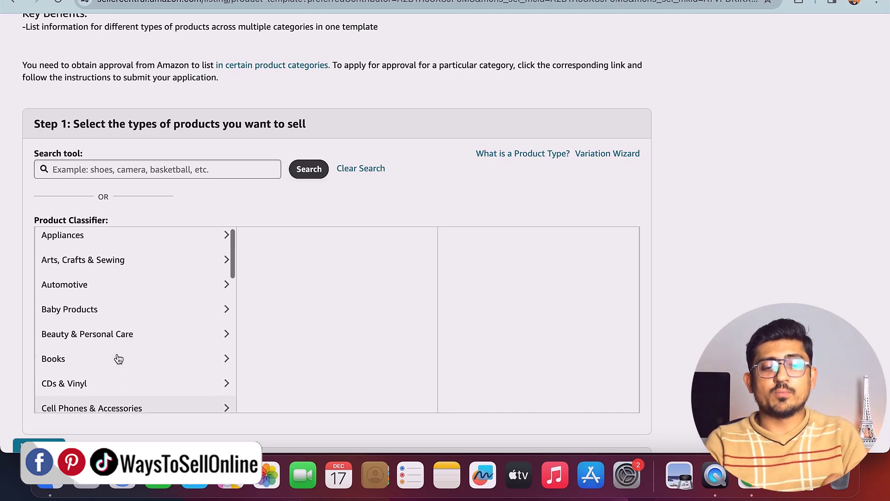
click(192, 173)
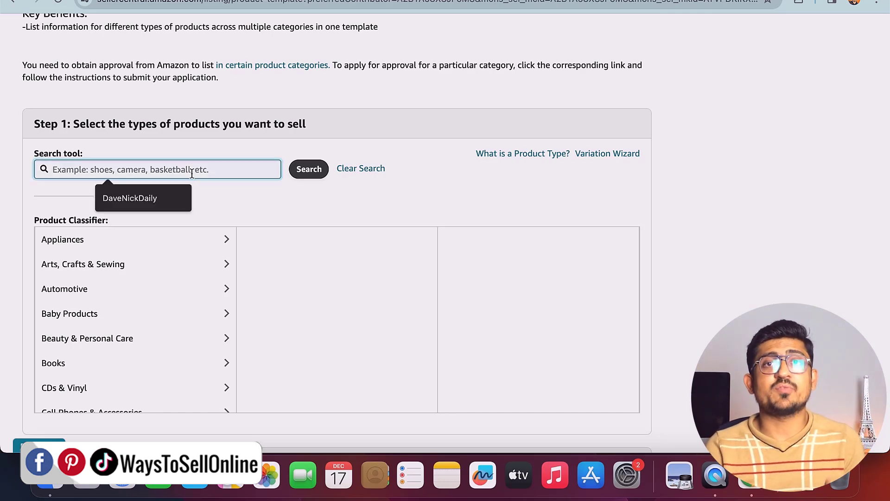
text(mirror)
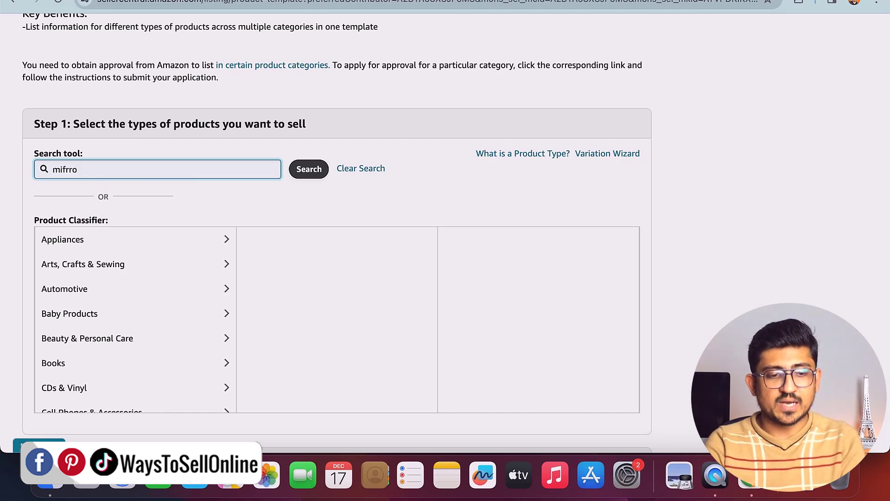
key(Return)
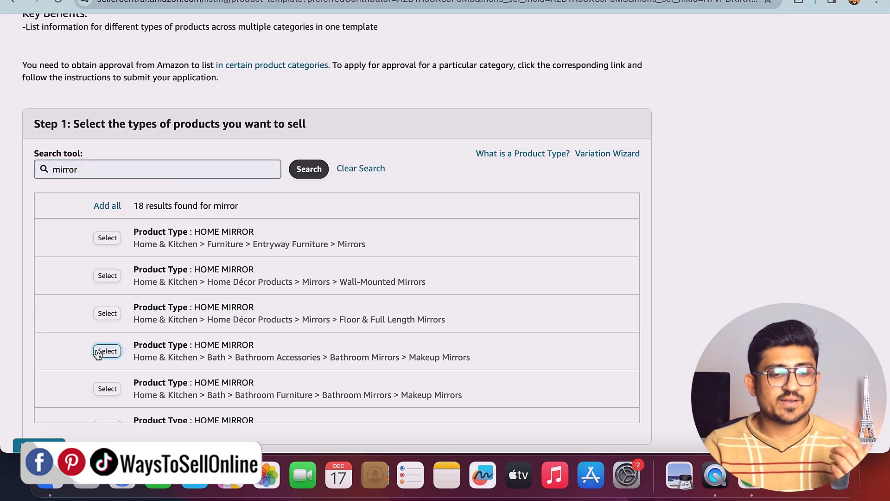
Step: Generate the Makeup Mirrors template and download HOME_MIRROR.xlsm (921 KB)
scroll(98, 353, down, 5)
scroll(97, 355, down, 10)
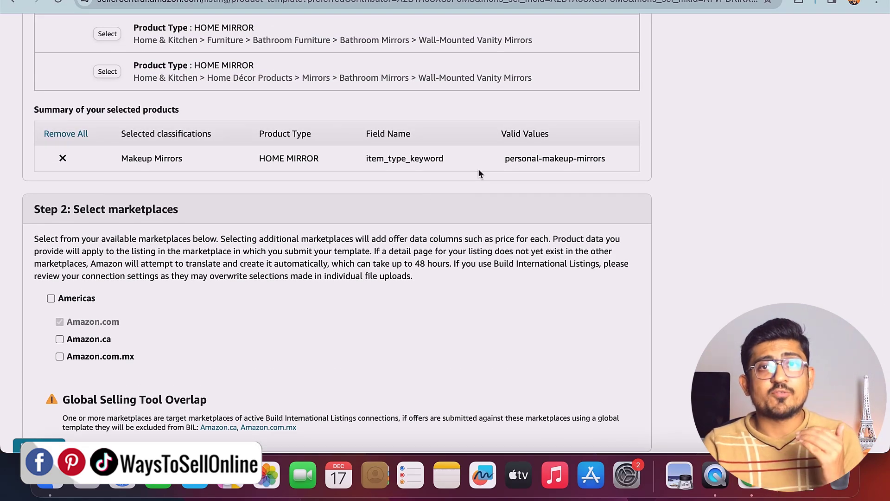
scroll(478, 172, down, 10)
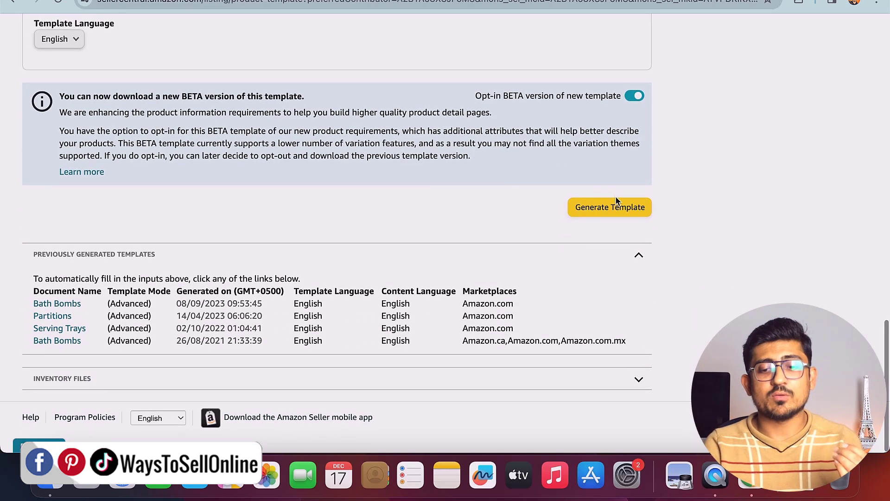
click(616, 210)
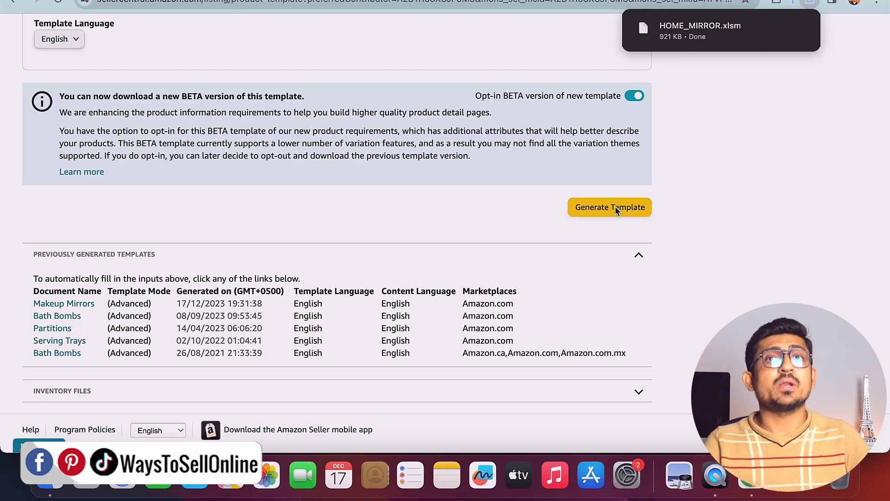
click(616, 211)
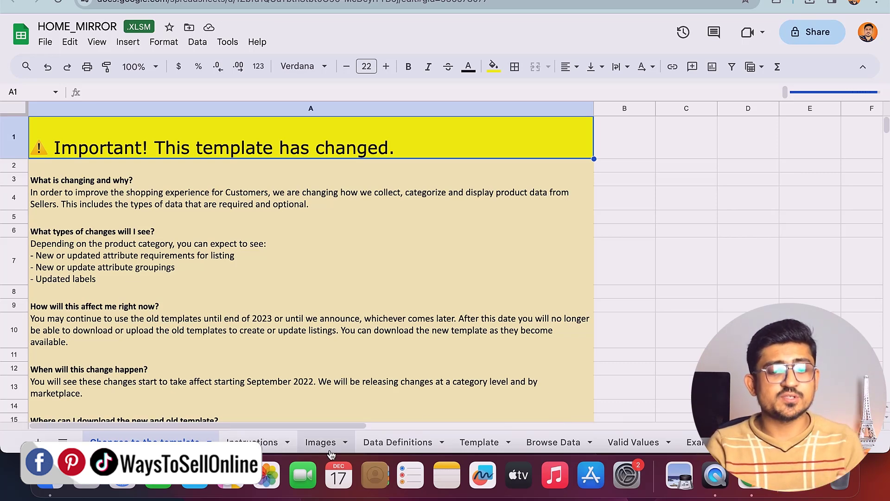
Step: Switch the HOME_MIRROR workbook to its Template sheet with the product columns and sample row
click(476, 438)
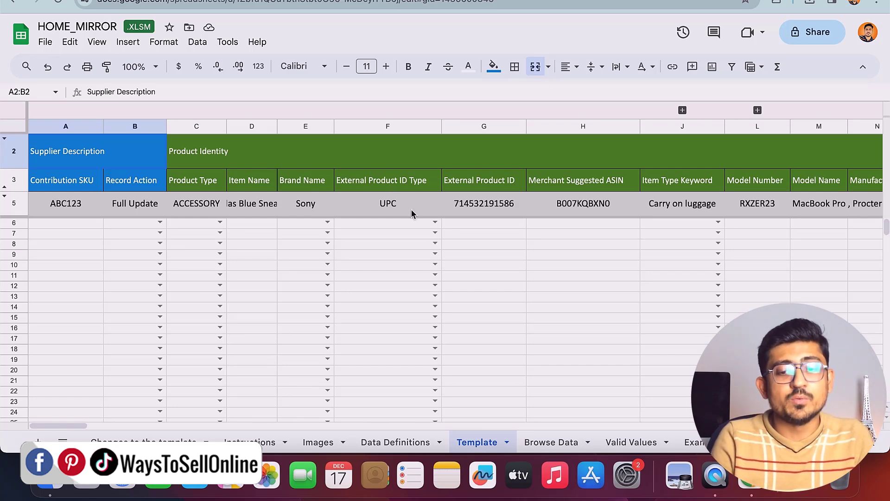
click(393, 206)
click(489, 205)
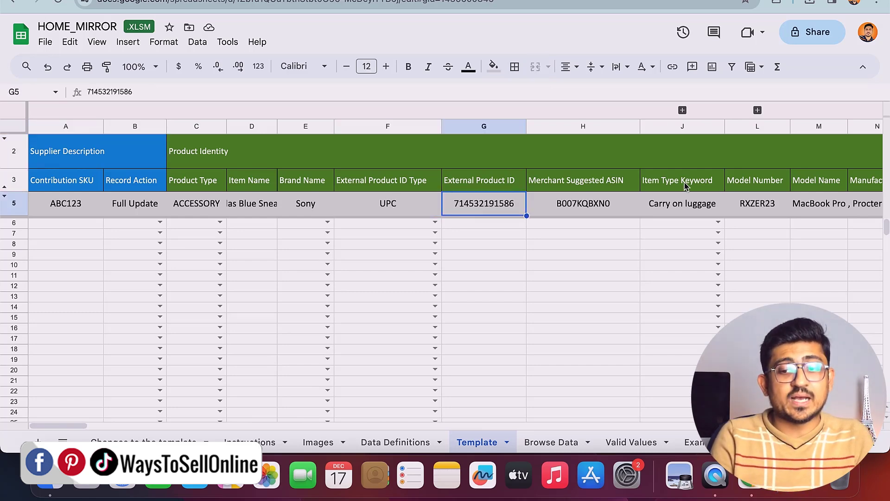
click(714, 224)
click(763, 224)
scroll(764, 224, right, 10)
scroll(764, 224, right, 2)
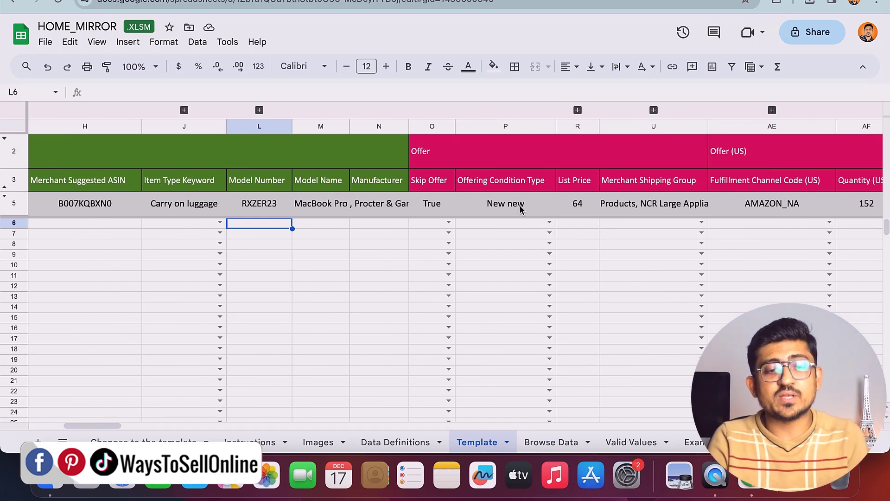
scroll(596, 254, right, 5)
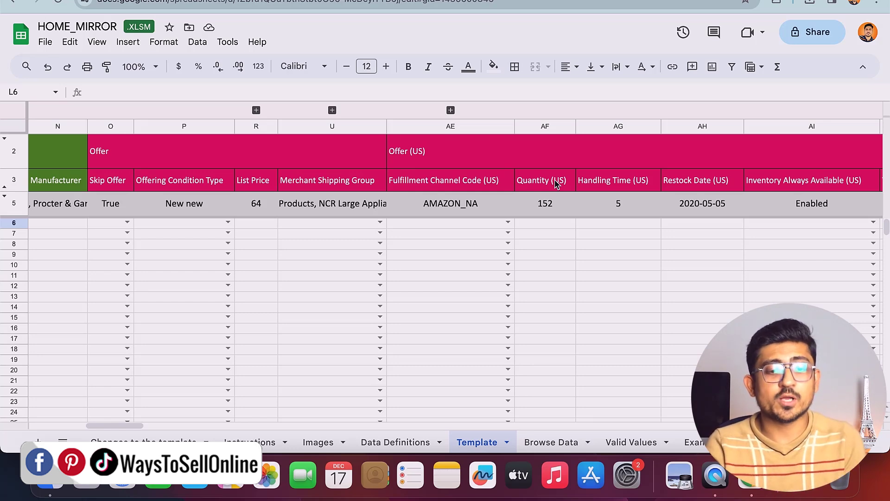
scroll(160, 270, left, 10)
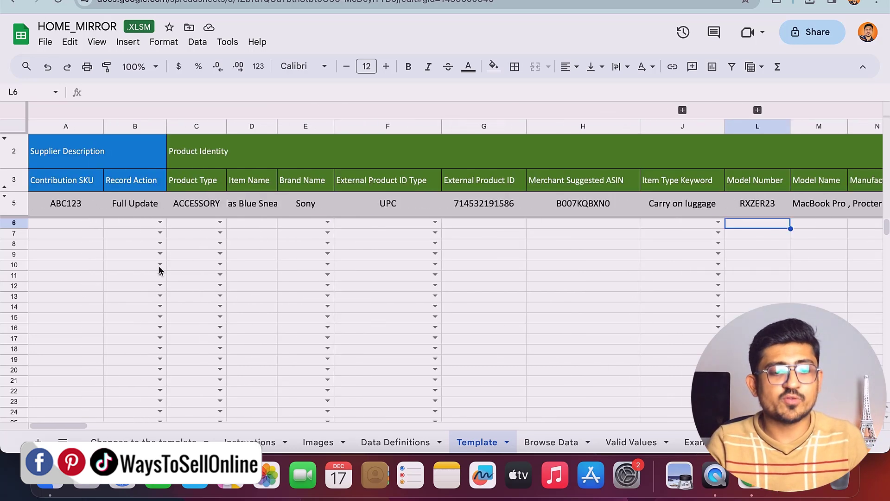
click(17, 222)
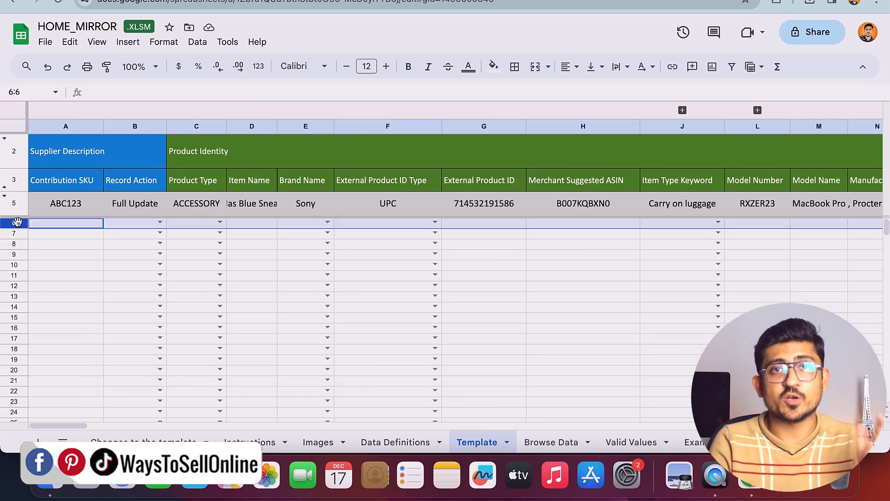
click(15, 233)
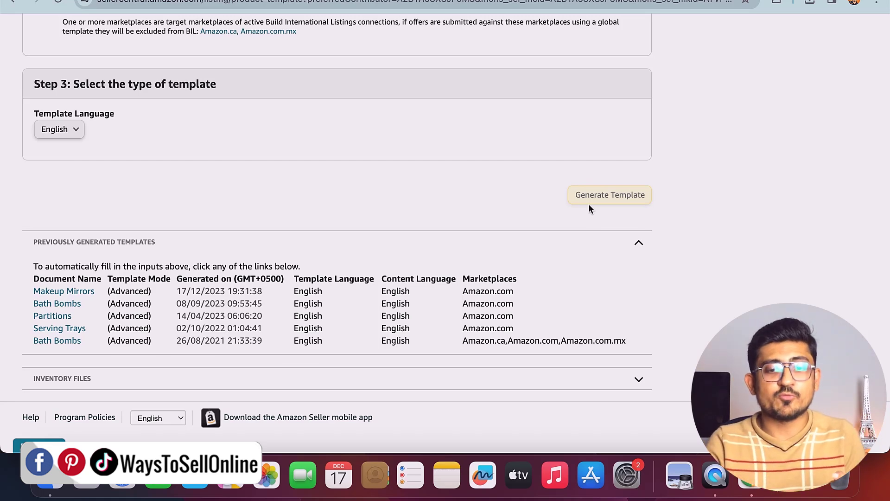
Step: Regenerate the template and show the Upload your spreadsheet page for Excel or TSV files
click(589, 203)
click(351, 127)
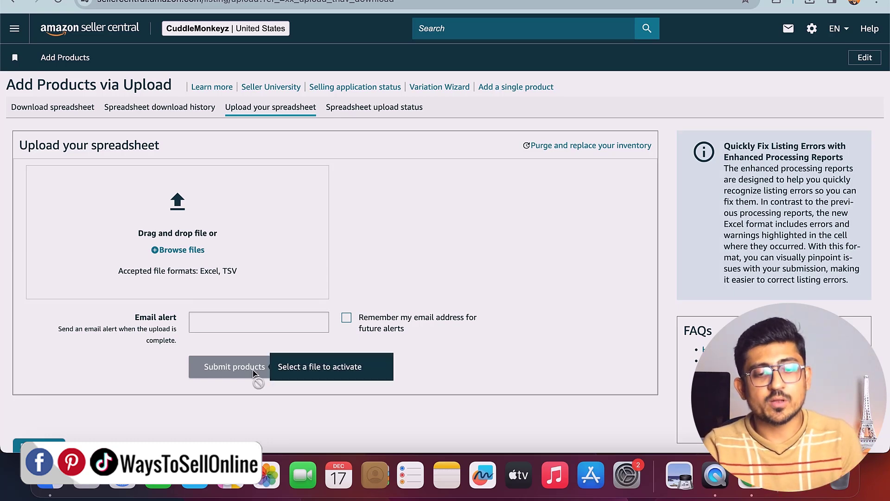
Step: Switch to the Spreadsheet upload status tab, which shows no submitted files yet
click(357, 117)
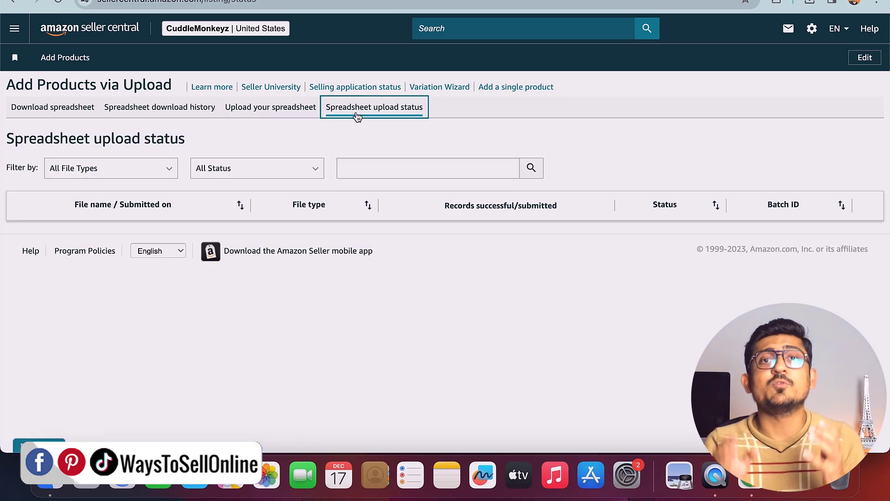